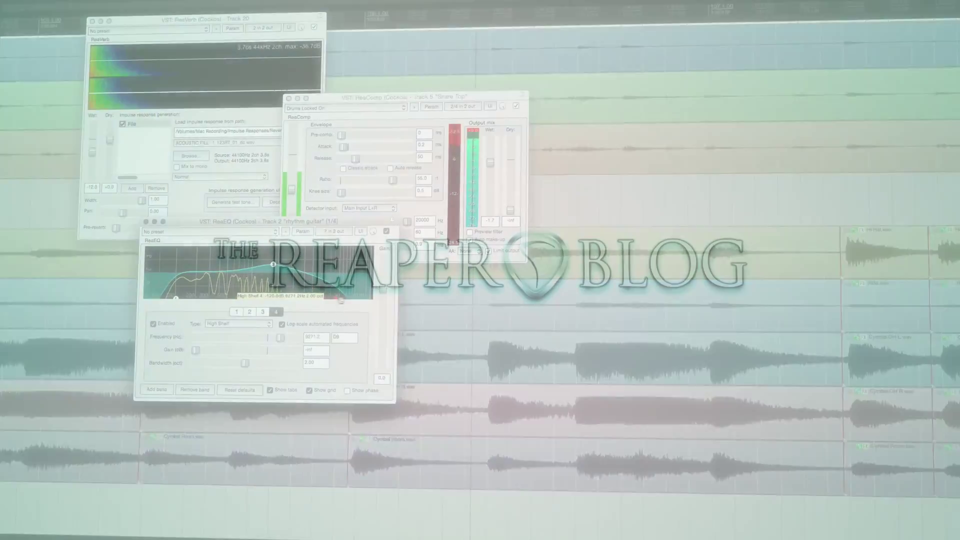
Step: Raise the EQ band's frequency to about 18.8 kHz
{"action": "left_click_drag", "start_coordinate": [338, 300], "coordinate": [356, 300]}
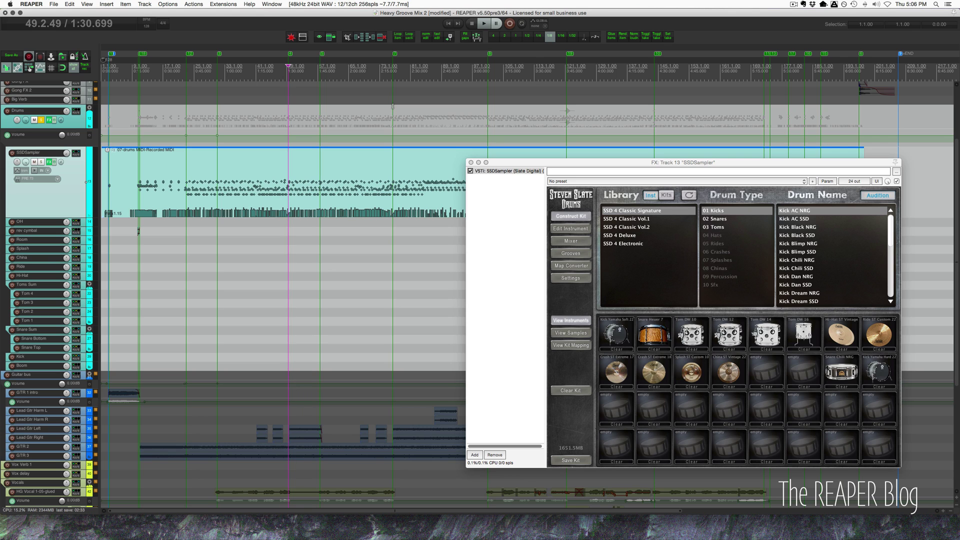
{"action": "left_click_drag", "start_coordinate": [712, 166], "coordinate": [658, 158]}
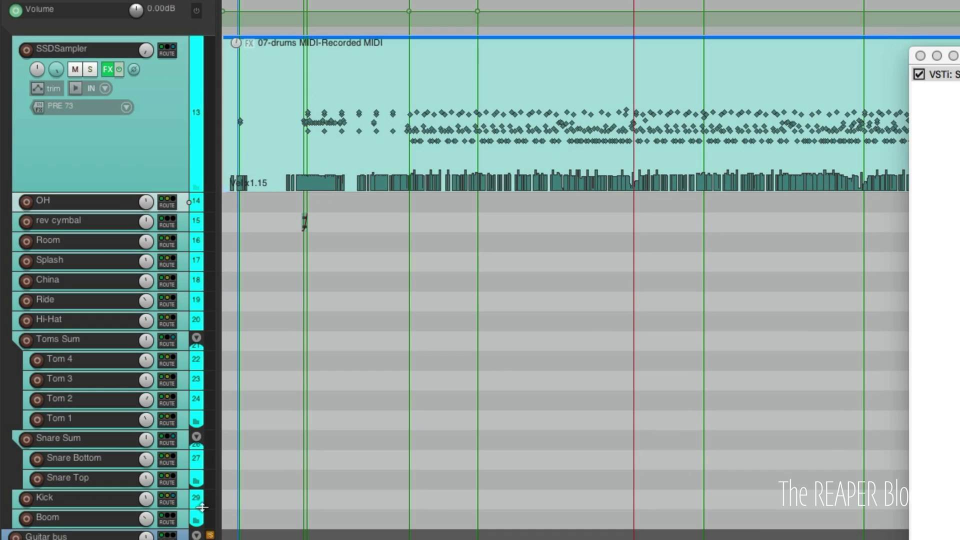
{"action": "left_click_drag", "start_coordinate": [202, 507], "coordinate": [190, 443]}
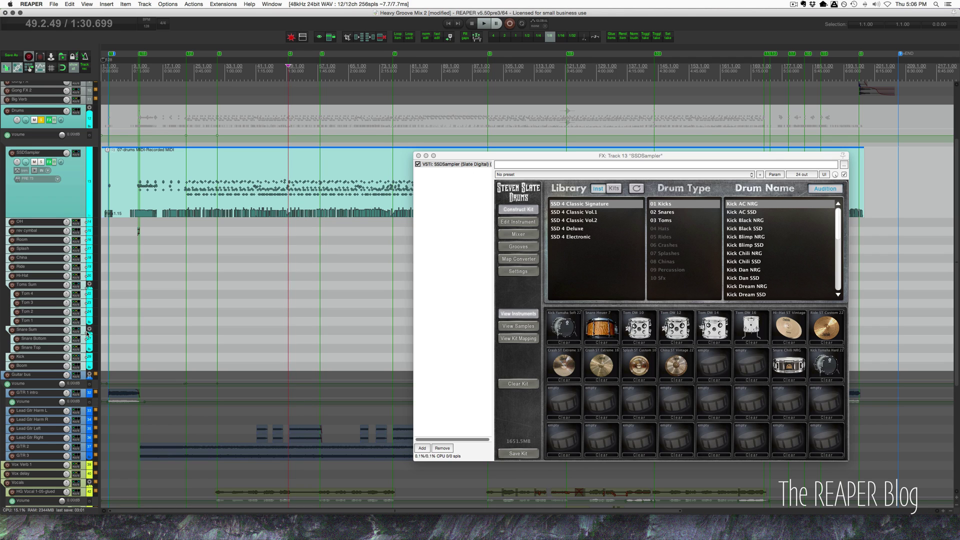
{"action": "scroll", "coordinate": [64, 181], "scroll_direction": "down", "scroll_amount": 1}
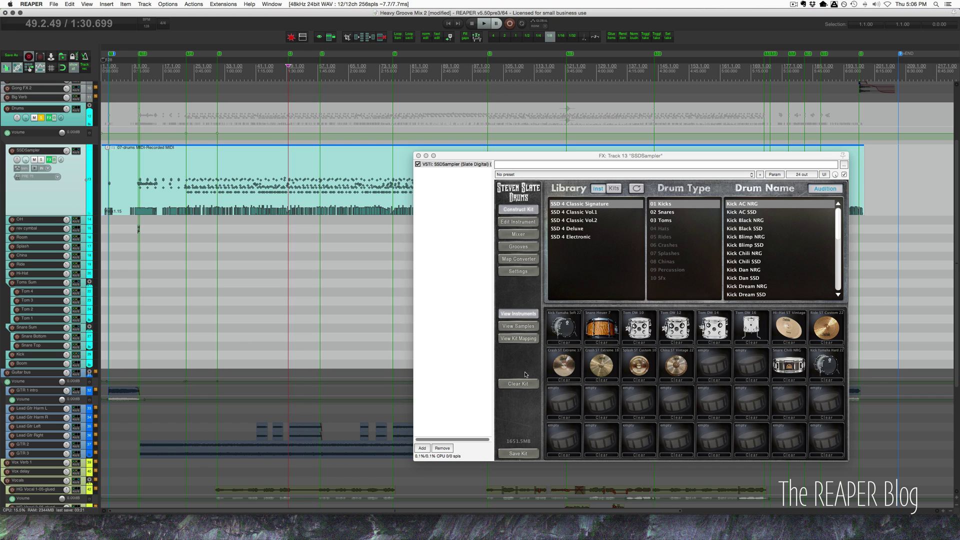
Step: Review SSDSampler's internal output mixer strips, then close the plugin and dock REAPER's mixer with Ctrl+M
{"action": "left_click", "coordinate": [518, 234]}
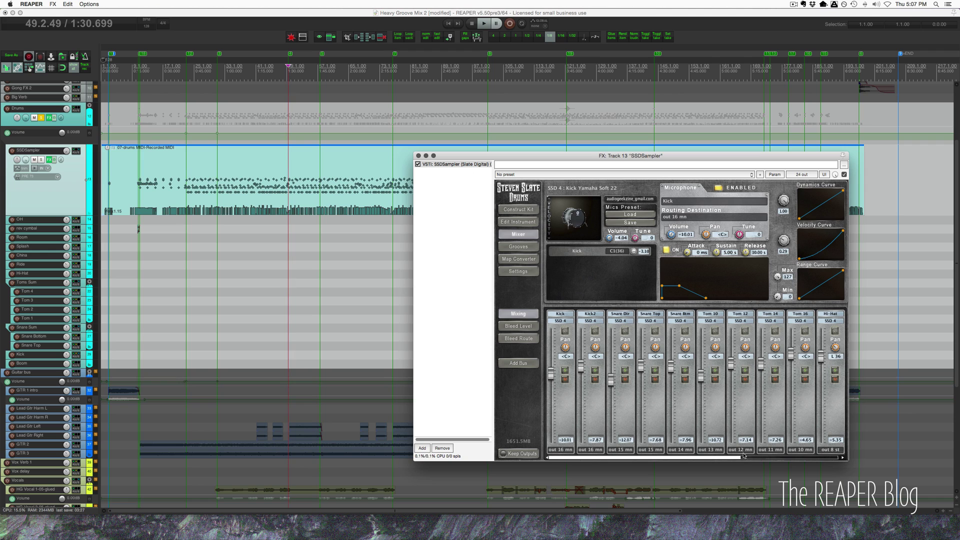
{"action": "left_click_drag", "start_coordinate": [679, 461], "coordinate": [559, 463]}
{"action": "left_click_drag", "start_coordinate": [592, 461], "coordinate": [795, 462]}
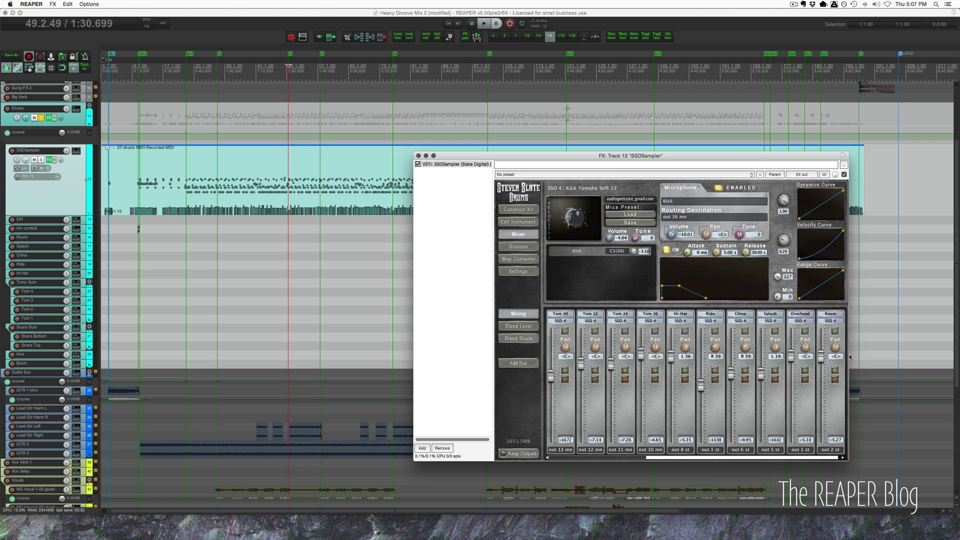
{"action": "left_click", "coordinate": [418, 156]}
{"action": "key", "text": "ctrl+m"}
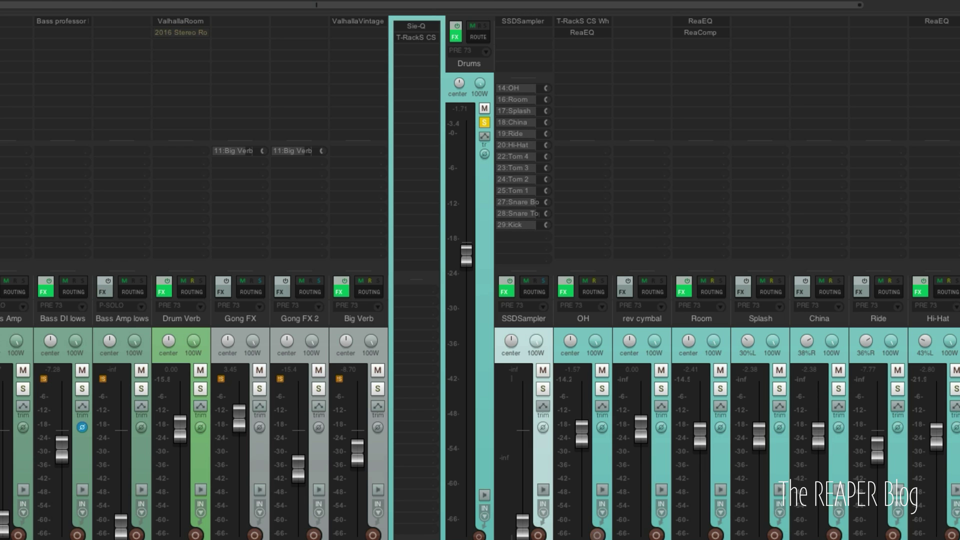
Step: Scroll the docked mixer strips right and left to look over the drum channels
{"action": "scroll", "coordinate": [398, 348], "scroll_direction": "right", "scroll_amount": 8}
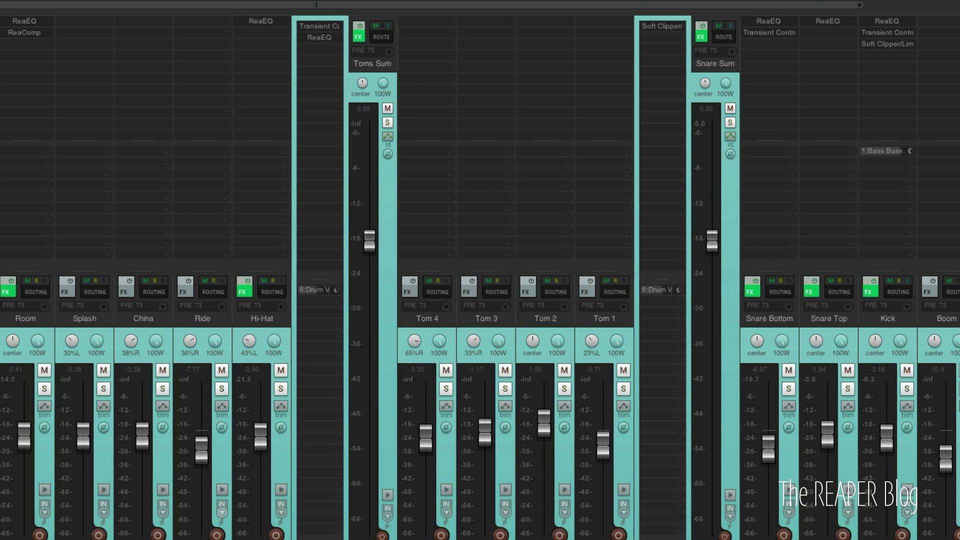
{"action": "scroll", "coordinate": [480, 300], "scroll_direction": "left", "scroll_amount": 2}
{"action": "scroll", "coordinate": [480, 278], "scroll_direction": "right", "scroll_amount": 1}
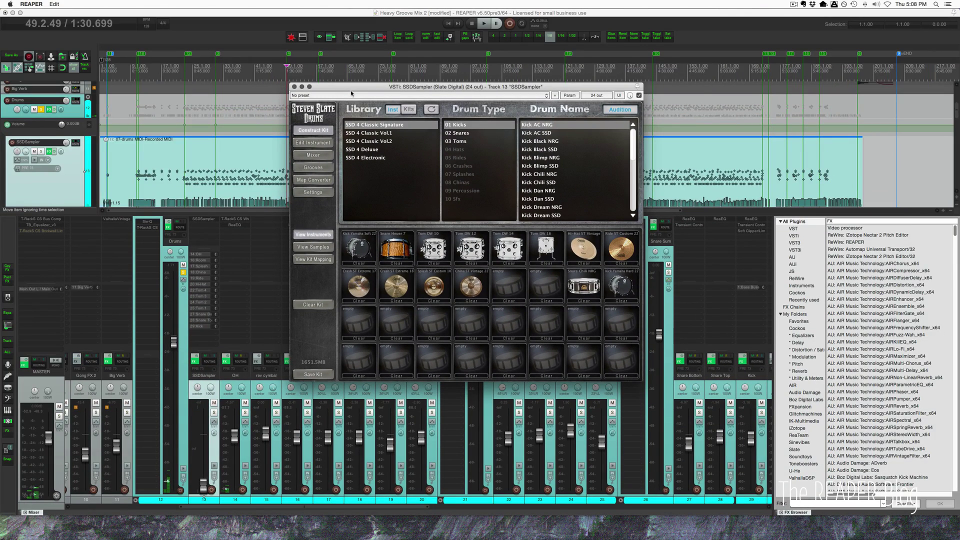
{"action": "left_click_drag", "start_coordinate": [377, 88], "coordinate": [510, 117]}
{"action": "key", "text": "space"}
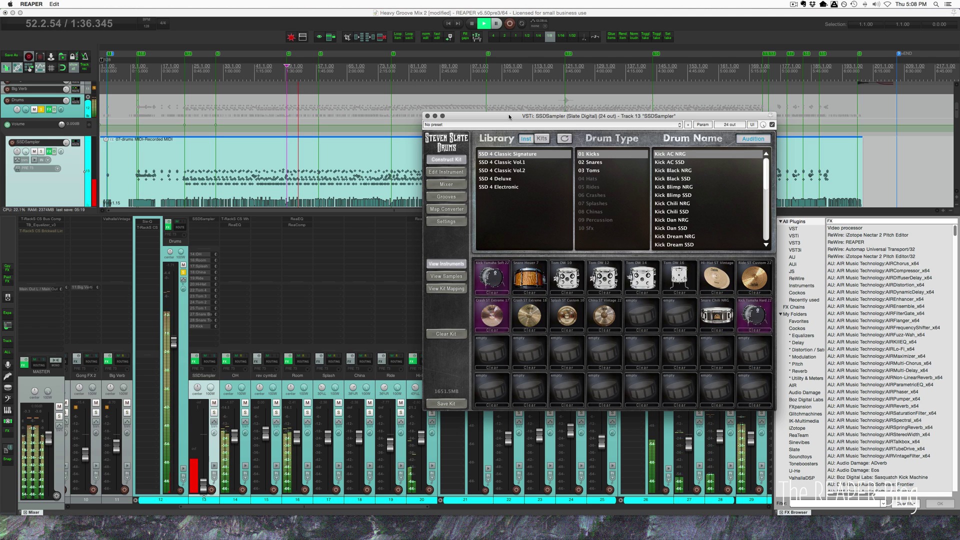
{"action": "key", "text": "space"}
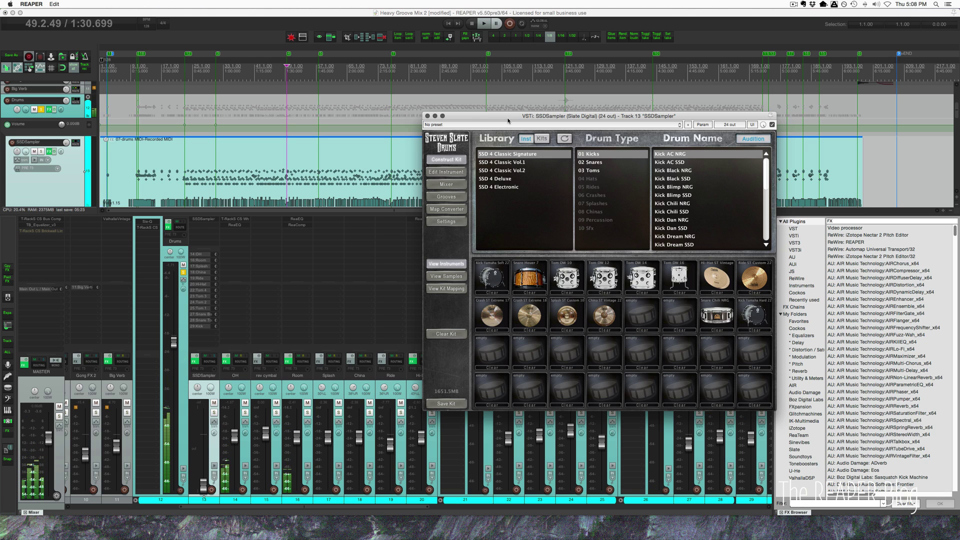
{"action": "left_click_drag", "start_coordinate": [508, 120], "coordinate": [521, 116]}
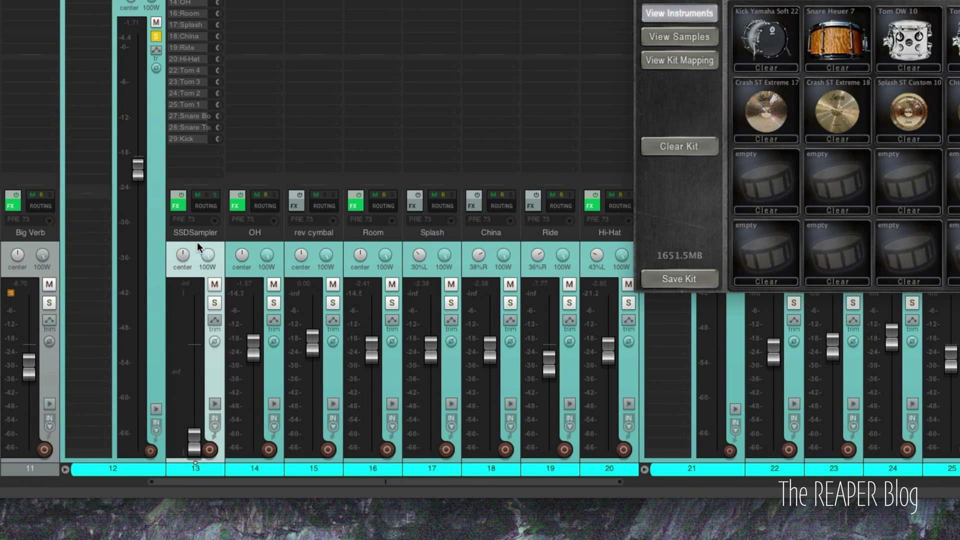
Step: Apply Freeze tracks to multichannel to the SSDSampler track from its Render/freeze tracks menu
{"action": "right_click", "coordinate": [197, 241]}
{"action": "mouse_move", "coordinate": [236, 273]}
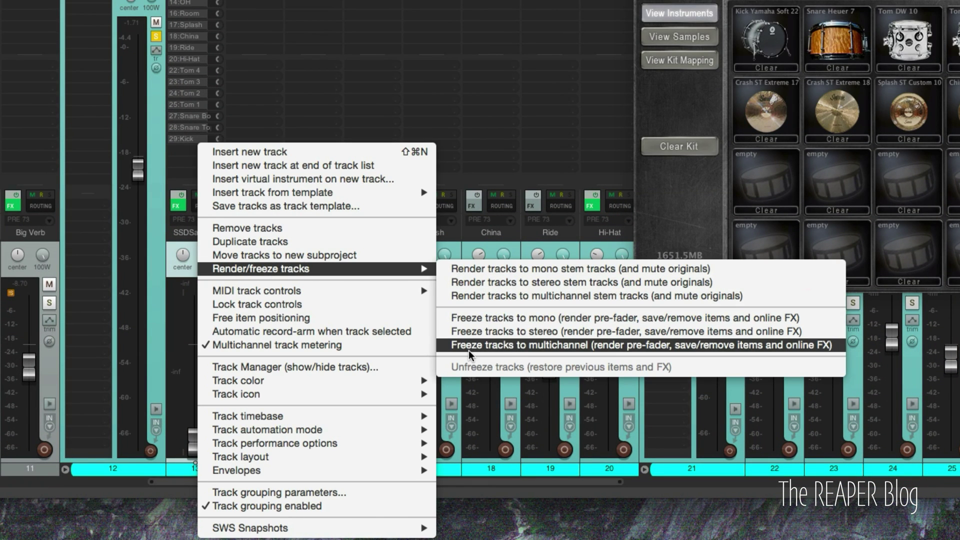
{"action": "left_click", "coordinate": [647, 349]}
{"action": "left_click", "coordinate": [656, 350]}
{"action": "left_click", "coordinate": [688, 347]}
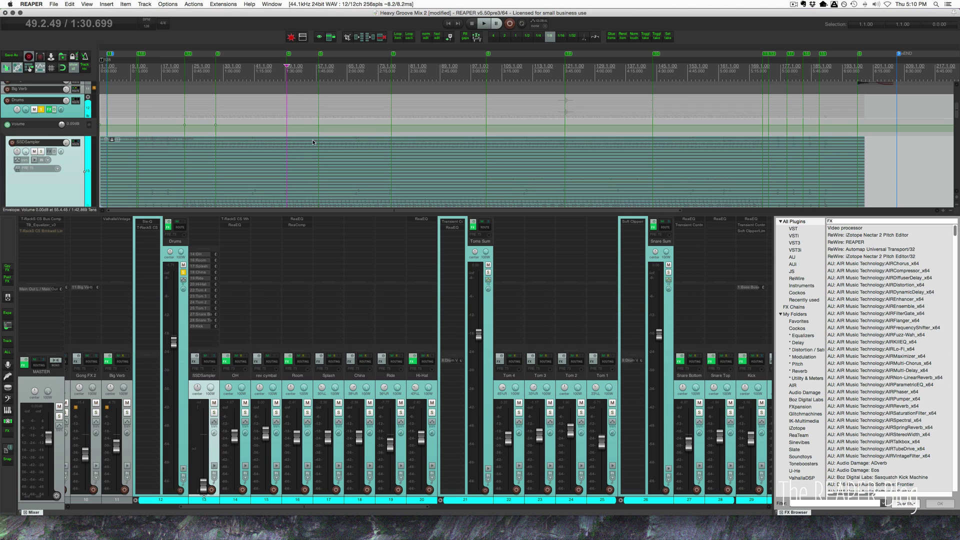
{"action": "scroll", "coordinate": [315, 149], "scroll_direction": "up", "scroll_amount": 2}
{"action": "scroll", "coordinate": [314, 148], "scroll_direction": "up", "scroll_amount": 1}
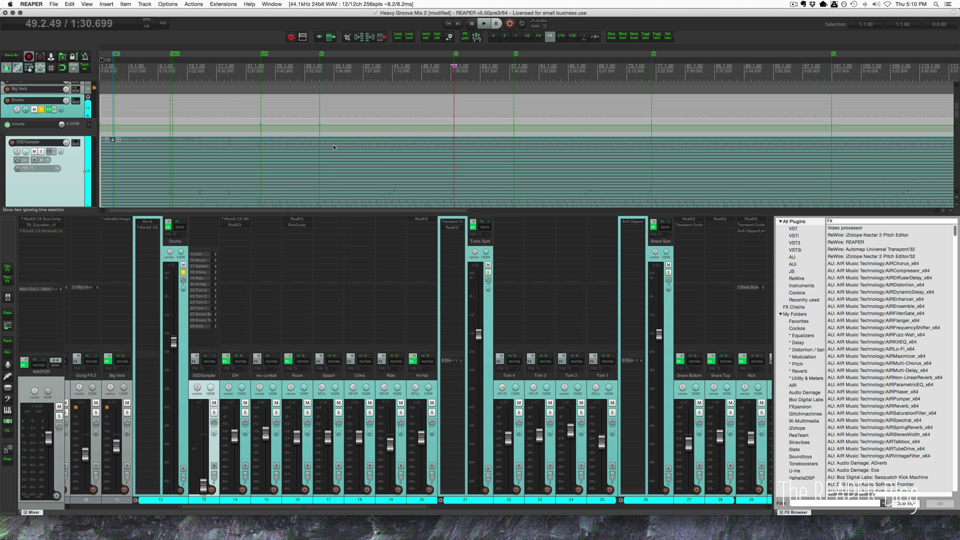
{"action": "key", "text": "space"}
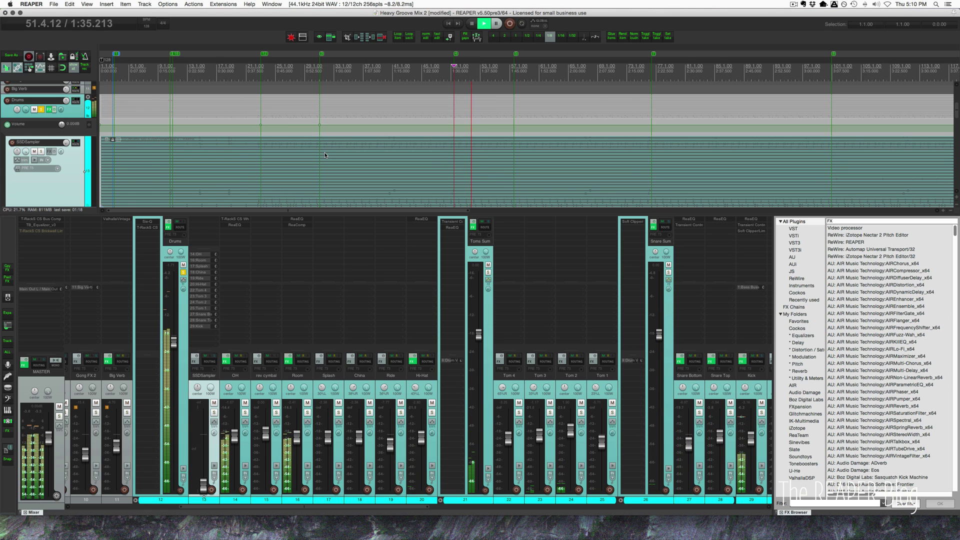
{"action": "key", "text": "space"}
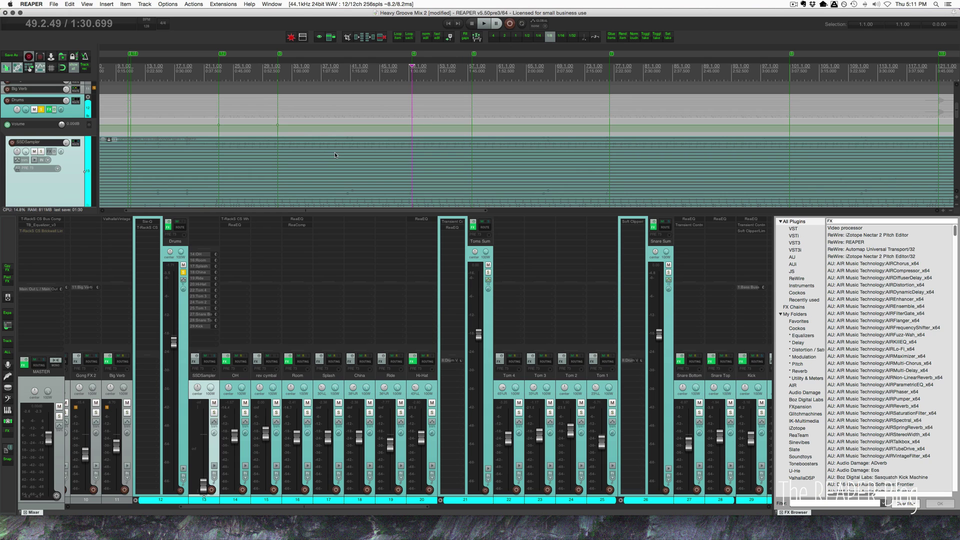
{"action": "scroll", "coordinate": [448, 162], "scroll_direction": "down", "scroll_amount": 3}
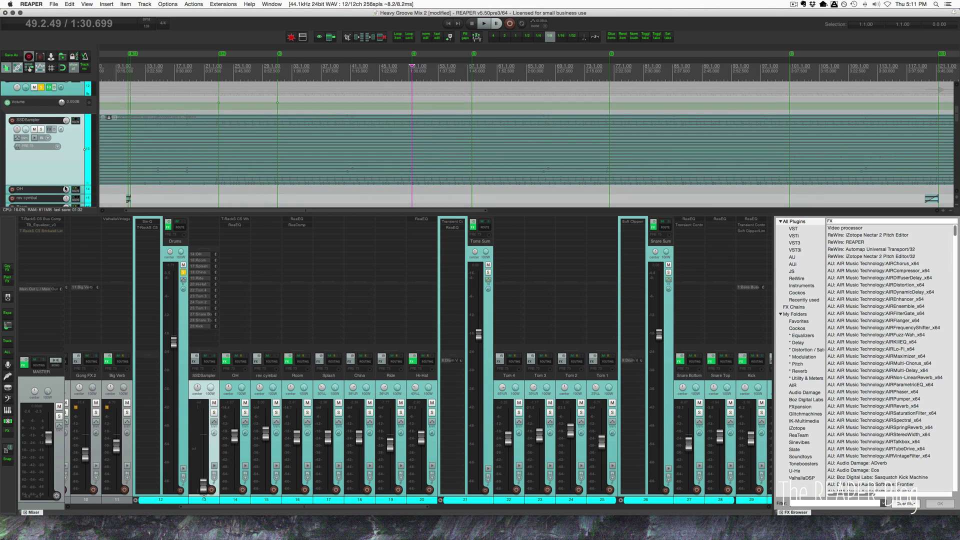
Step: Hide the mixer with Ctrl+M, zoom over the frozen multichannel drum item, and select it
{"action": "scroll", "coordinate": [74, 185], "scroll_direction": "down", "scroll_amount": 3}
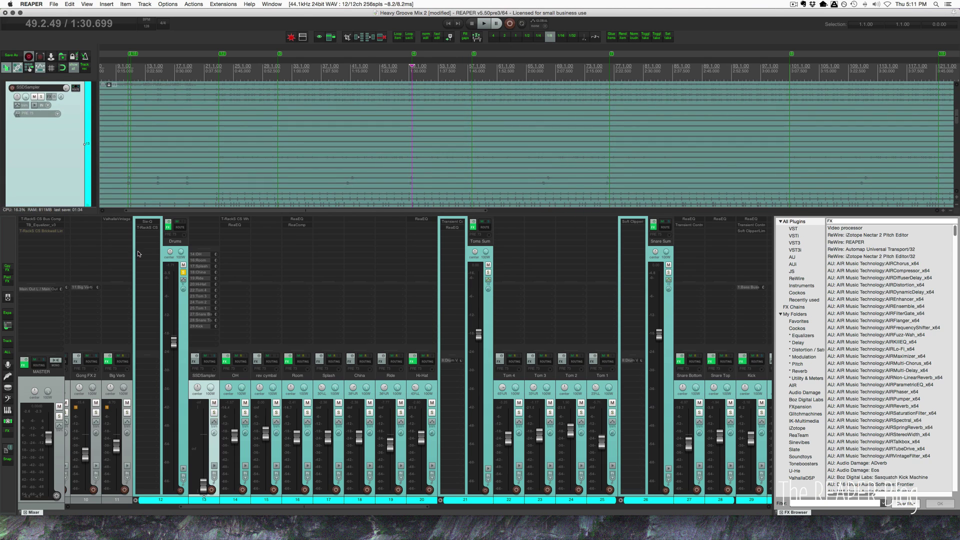
{"action": "key", "text": "ctrl+m"}
{"action": "scroll", "coordinate": [508, 216], "scroll_direction": "up", "scroll_amount": 5}
{"action": "scroll", "coordinate": [546, 257], "scroll_direction": "up", "scroll_amount": 3}
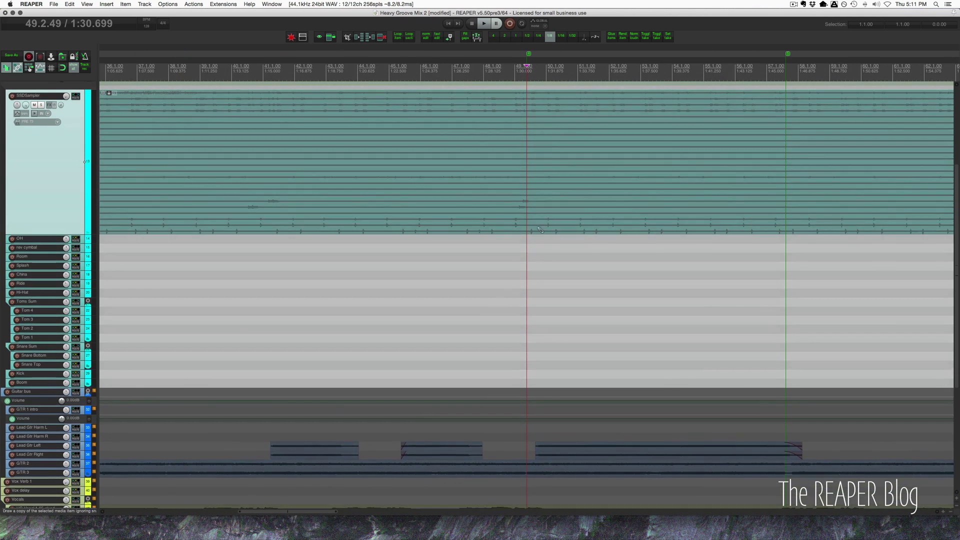
{"action": "scroll", "coordinate": [546, 257], "scroll_direction": "up", "scroll_amount": 2}
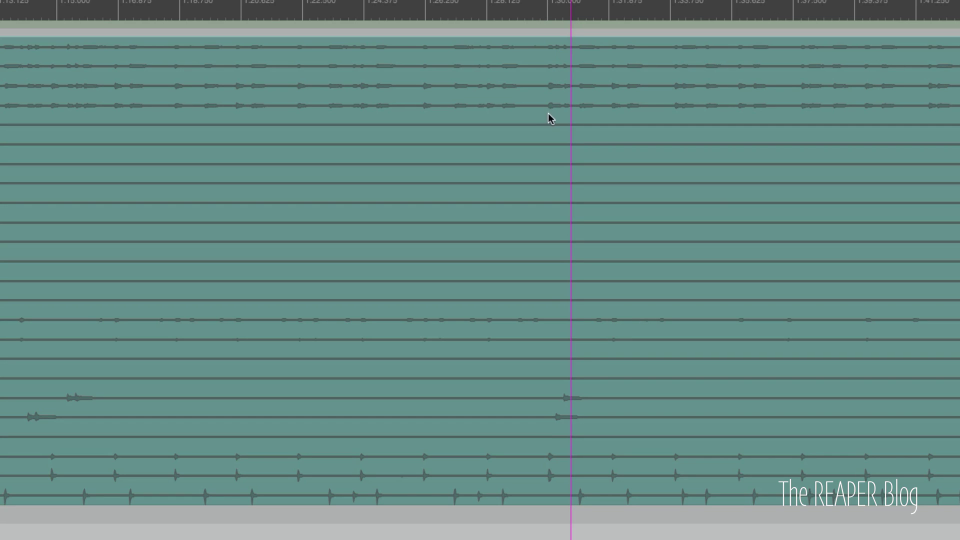
{"action": "scroll", "coordinate": [617, 244], "scroll_direction": "down", "scroll_amount": 5}
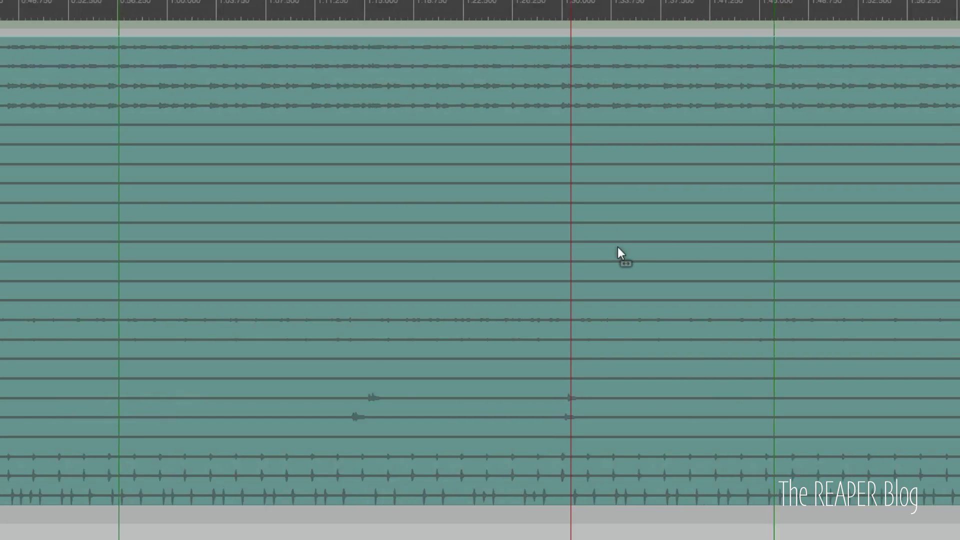
{"action": "scroll", "coordinate": [617, 247], "scroll_direction": "down", "scroll_amount": 4}
{"action": "scroll", "coordinate": [617, 252], "scroll_direction": "up", "scroll_amount": 3}
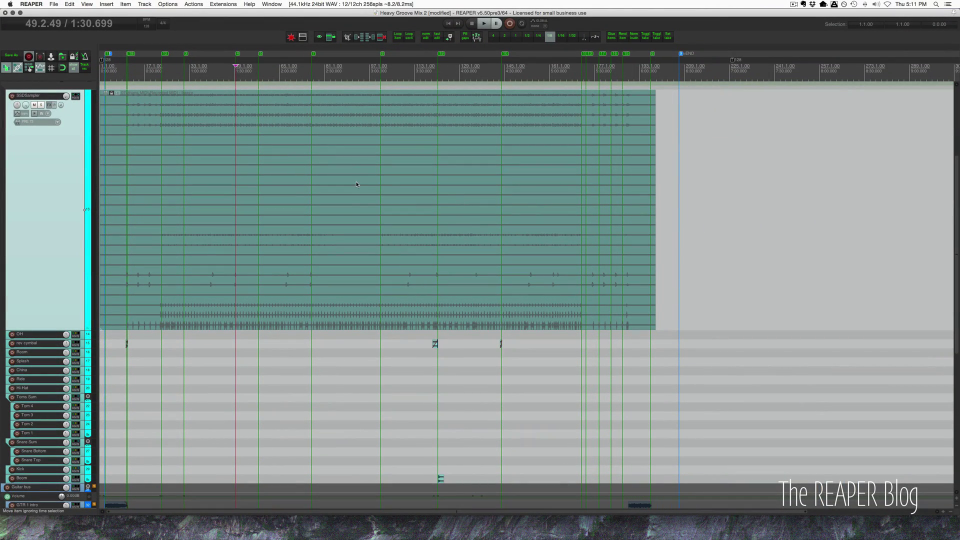
{"action": "left_click", "coordinate": [351, 193]}
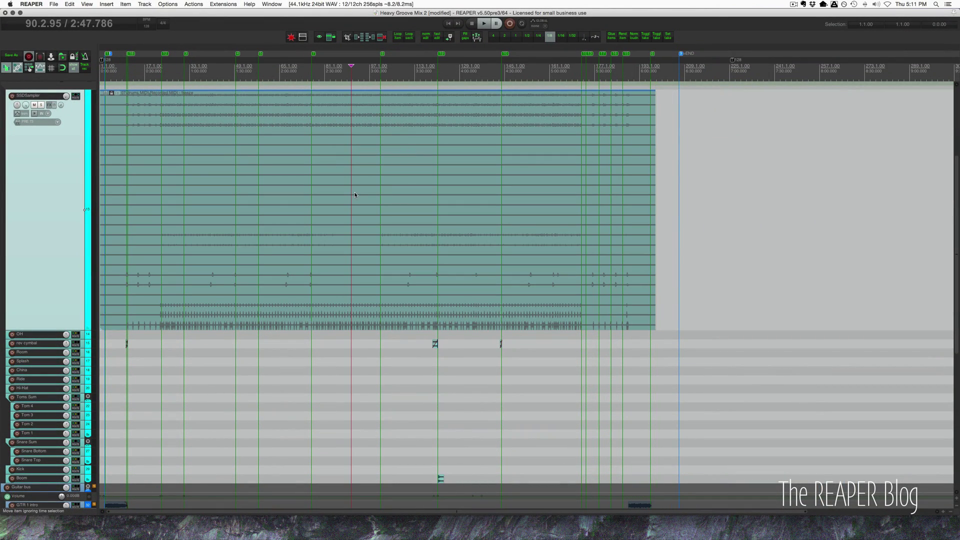
{"action": "right_click", "coordinate": [266, 152]}
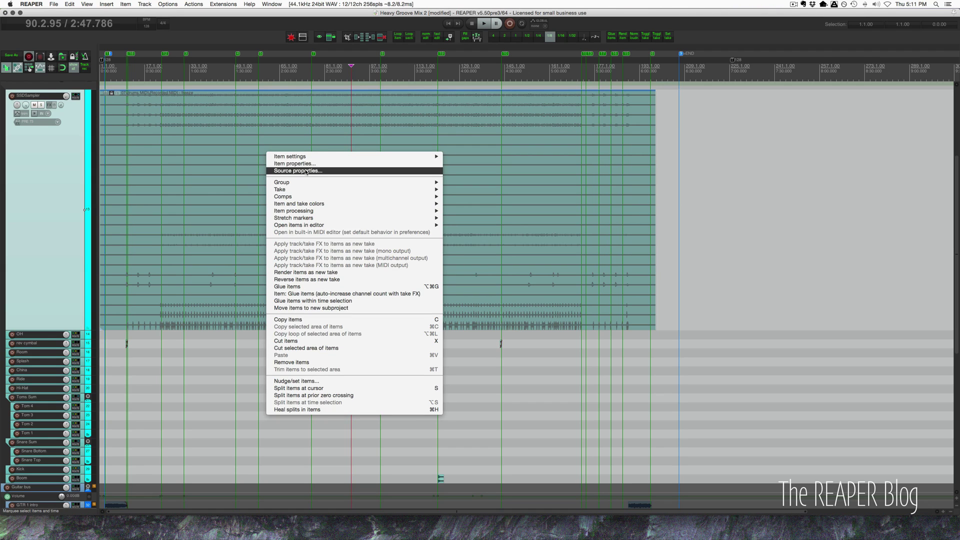
{"action": "left_click", "coordinate": [307, 171]}
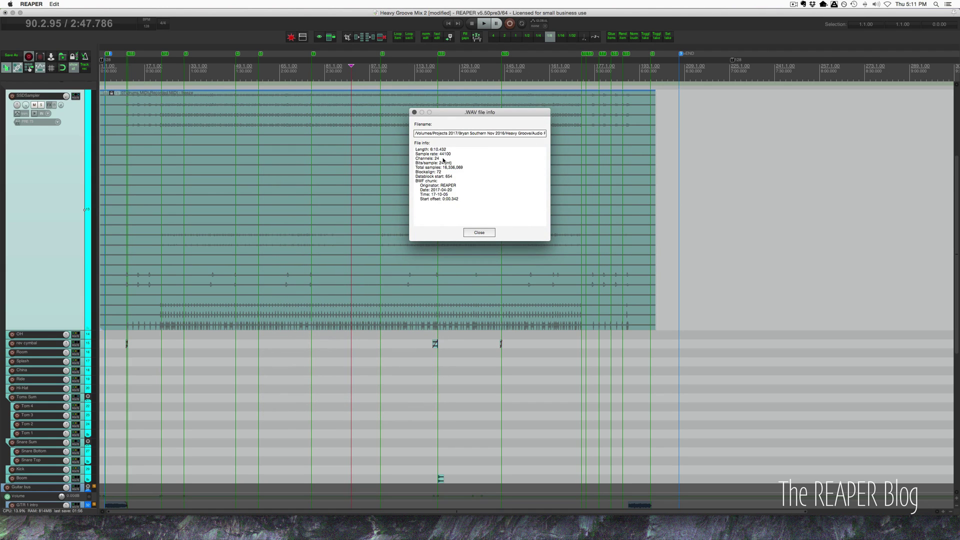
{"action": "left_click_drag", "start_coordinate": [431, 158], "coordinate": [436, 154]}
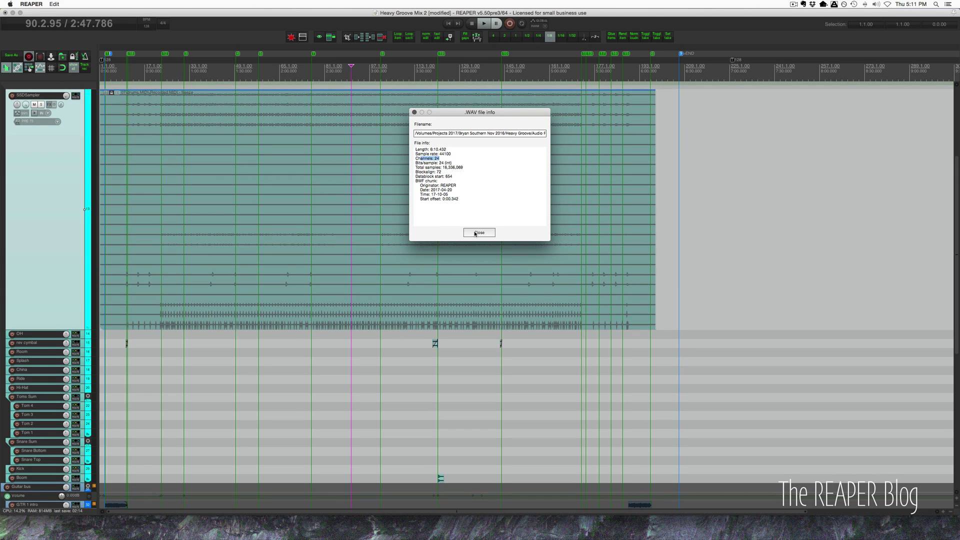
{"action": "left_click", "coordinate": [474, 233]}
{"action": "left_click", "coordinate": [305, 205]}
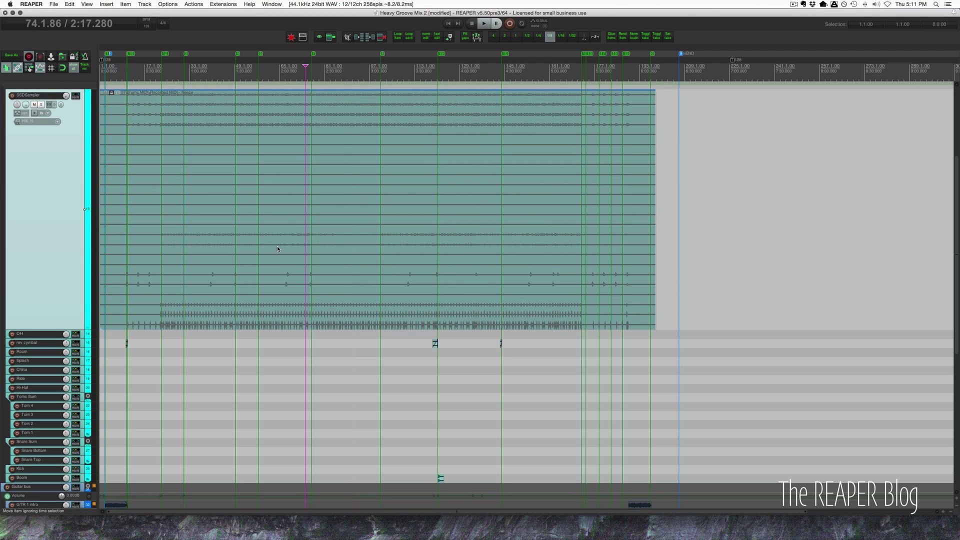
Step: Apply Unfreeze tracks to SSDSampler, restoring its previous MIDI item and FX
{"action": "scroll", "coordinate": [338, 277], "scroll_direction": "down", "scroll_amount": 1}
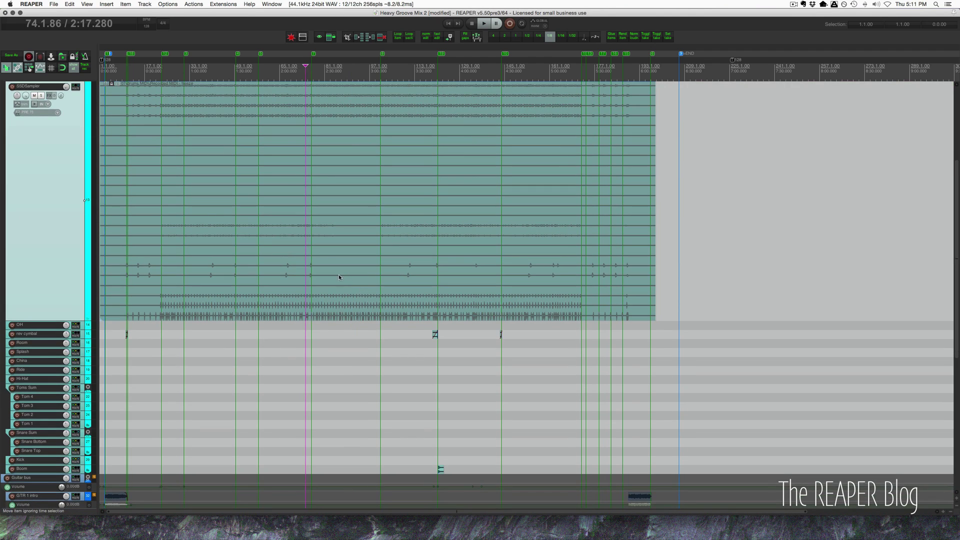
{"action": "right_click", "coordinate": [57, 144]}
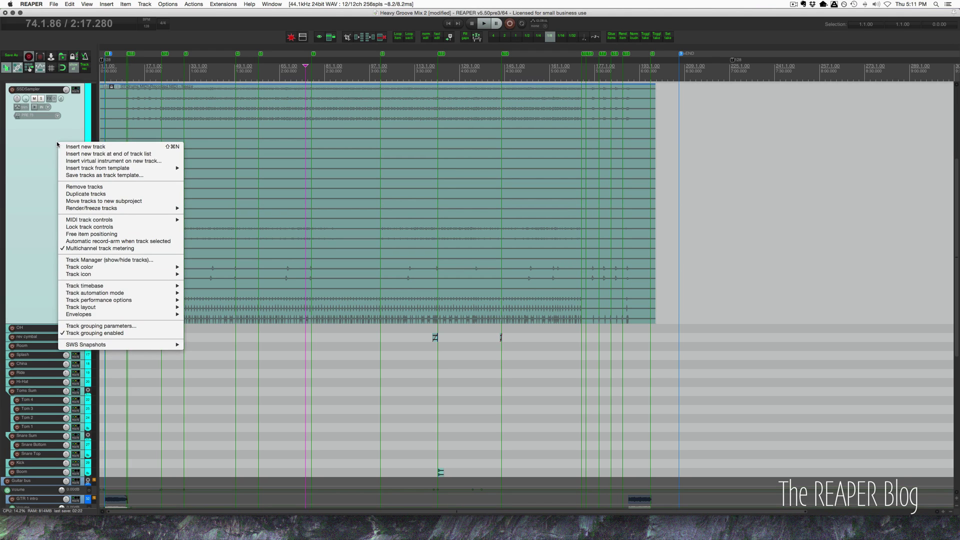
{"action": "mouse_move", "coordinate": [98, 209]}
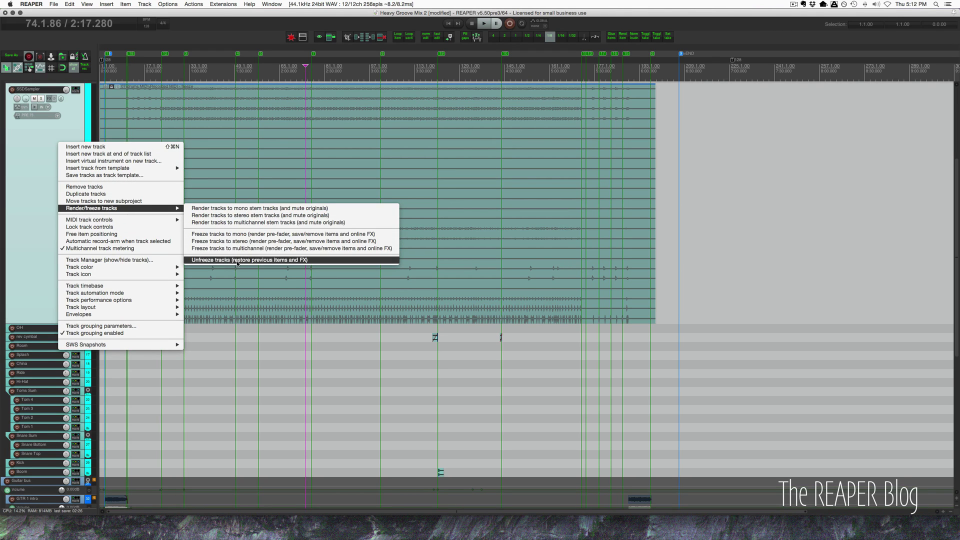
{"action": "left_click", "coordinate": [274, 260]}
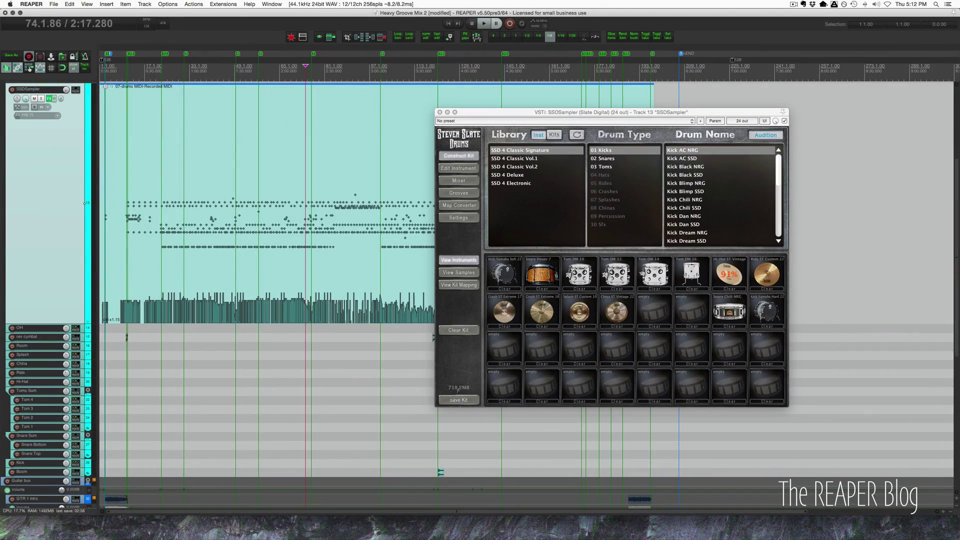
Step: Focus the SSDSampler window while the restored drum kit finishes loading
{"action": "left_click", "coordinate": [545, 265]}
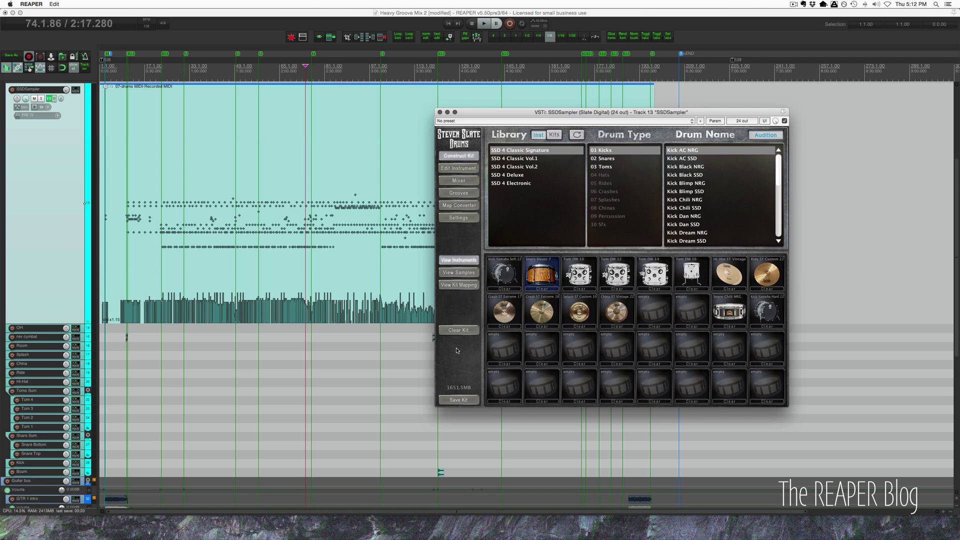
{"action": "key", "text": "super+alt+r"}
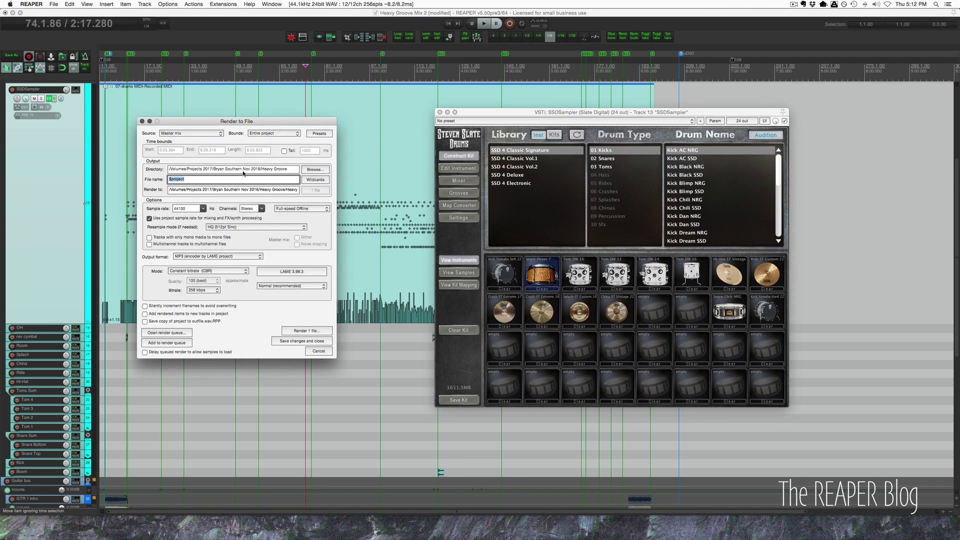
{"action": "key", "text": "Escape"}
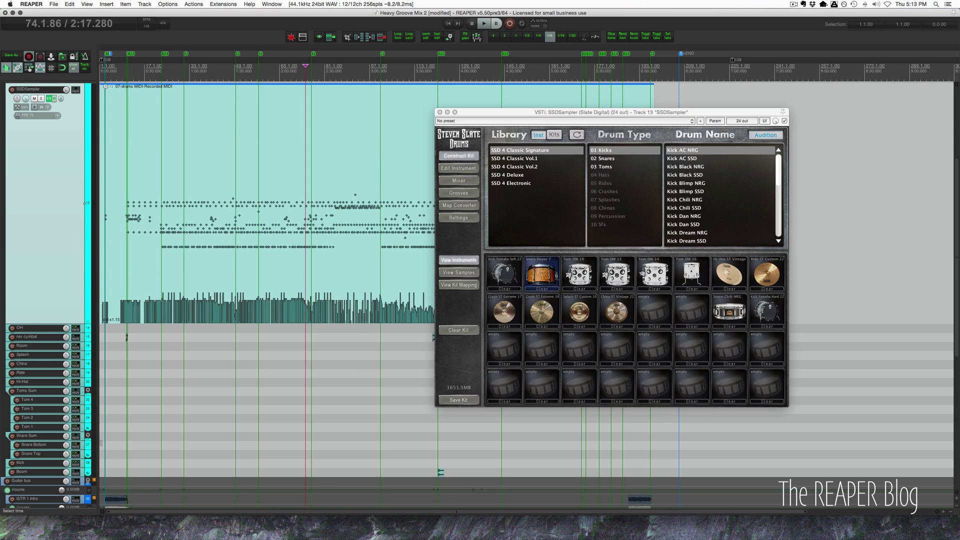